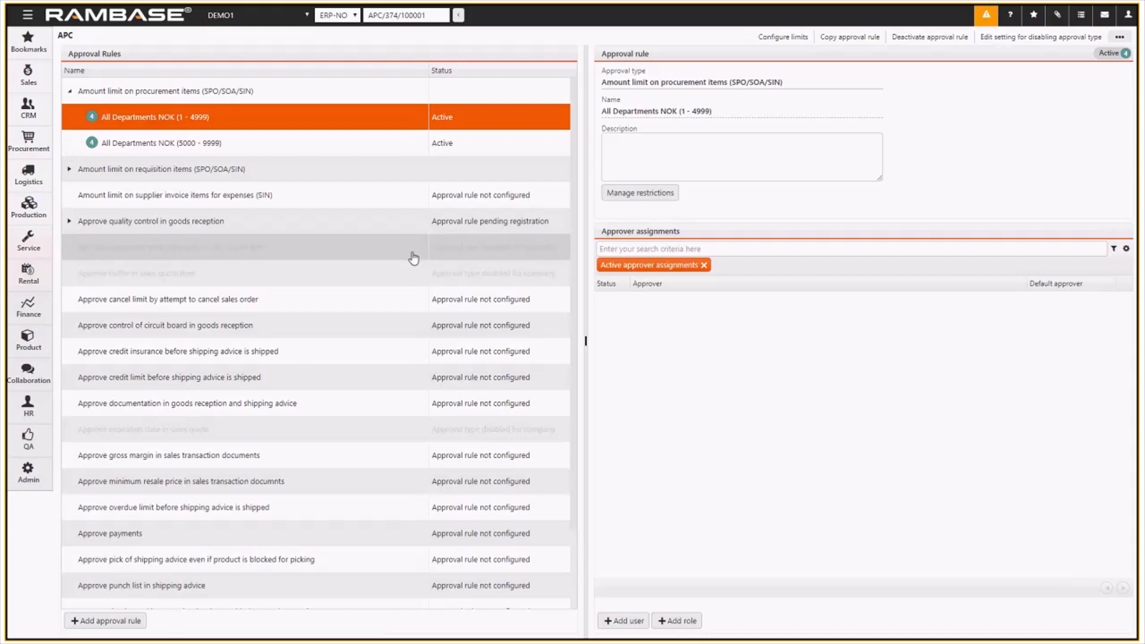
# Enable the disabled approval type for agreement expiration date in sales quote item through its company setting, and return to the approval rules.
pyautogui.click(413, 258)
pyautogui.click(1038, 40)
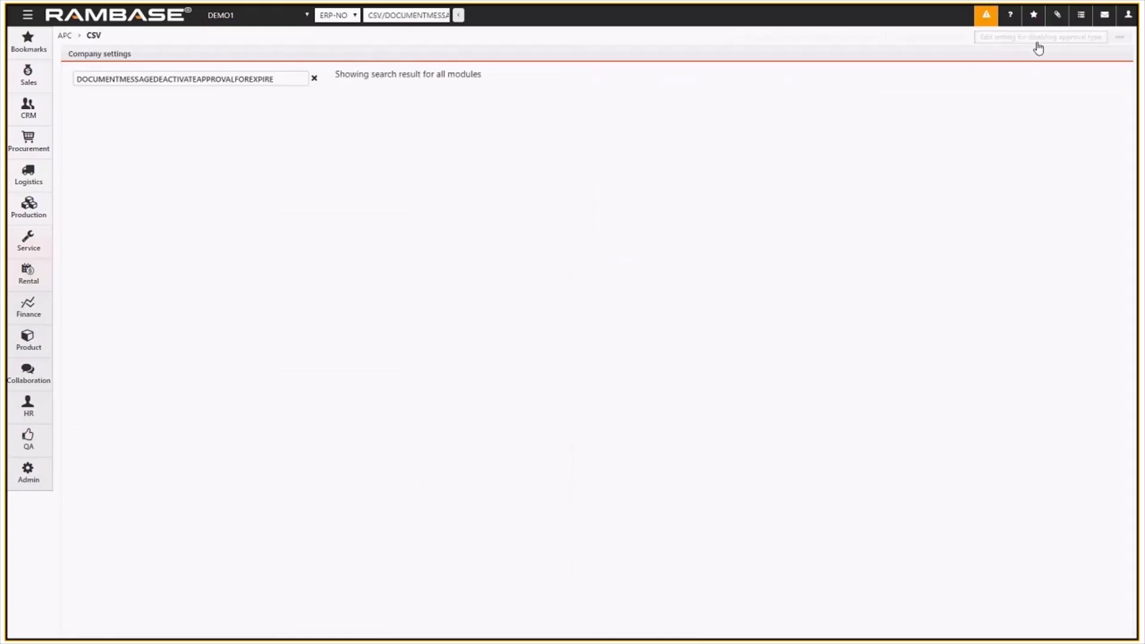
pyautogui.click(348, 109)
pyautogui.click(65, 37)
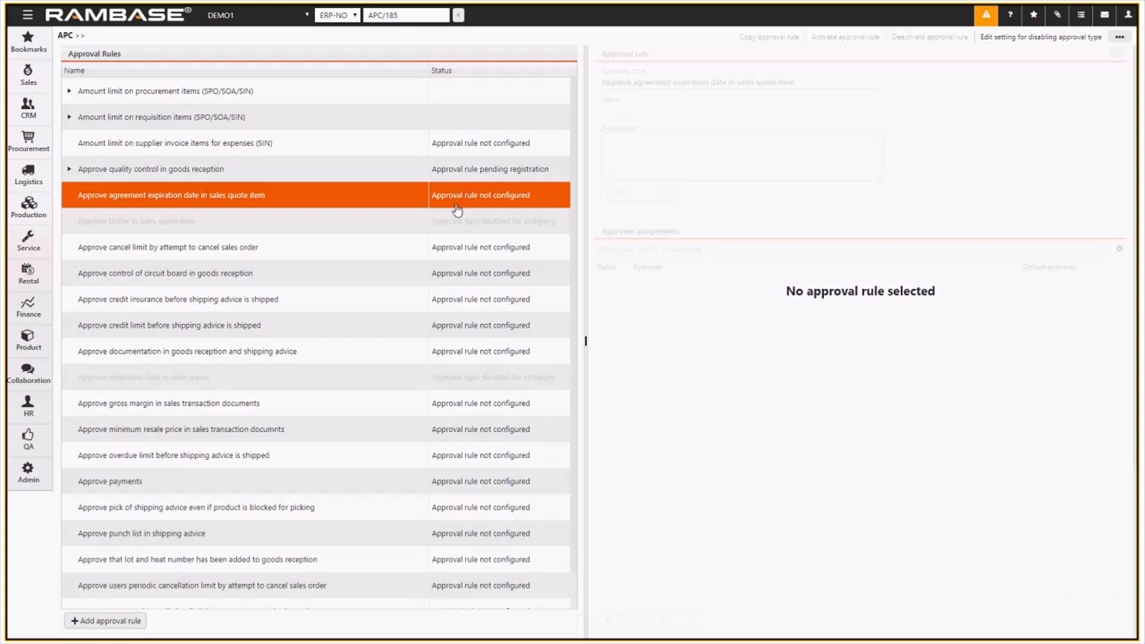
# Review the existing rules for quality control in goods reception and for the amount limit on procurement items.
pyautogui.click(461, 172)
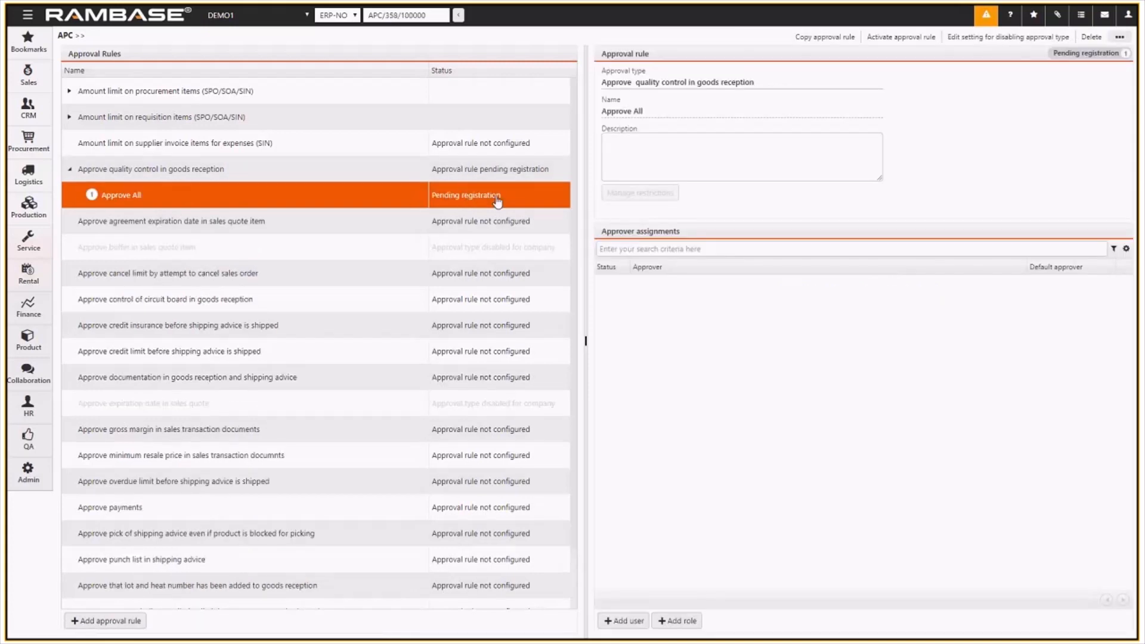
pyautogui.click(490, 219)
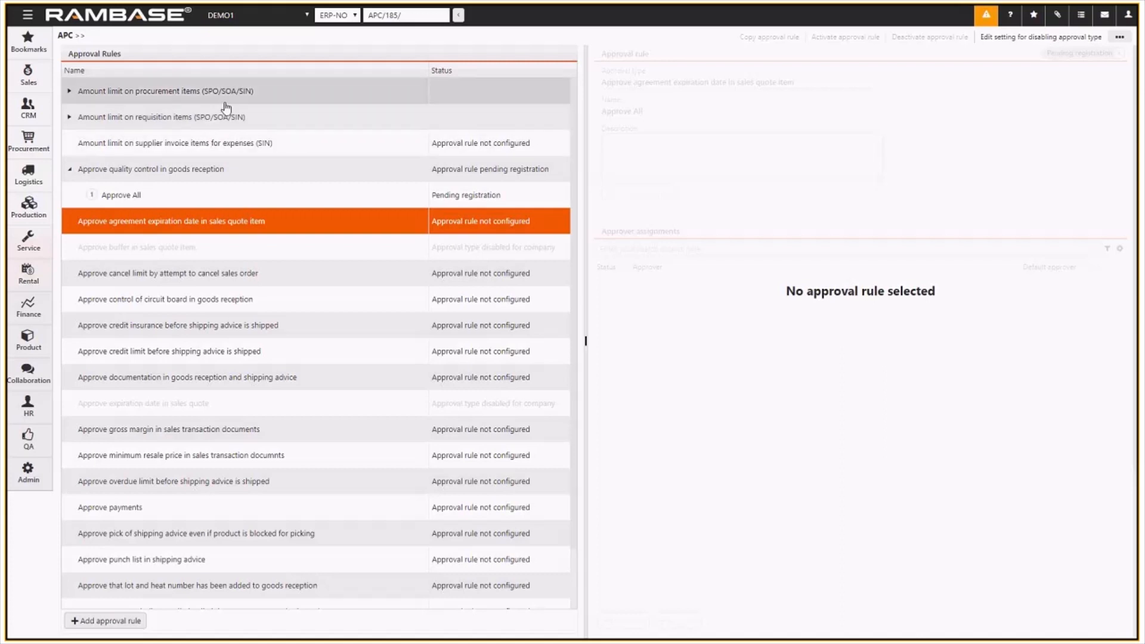
pyautogui.click(144, 102)
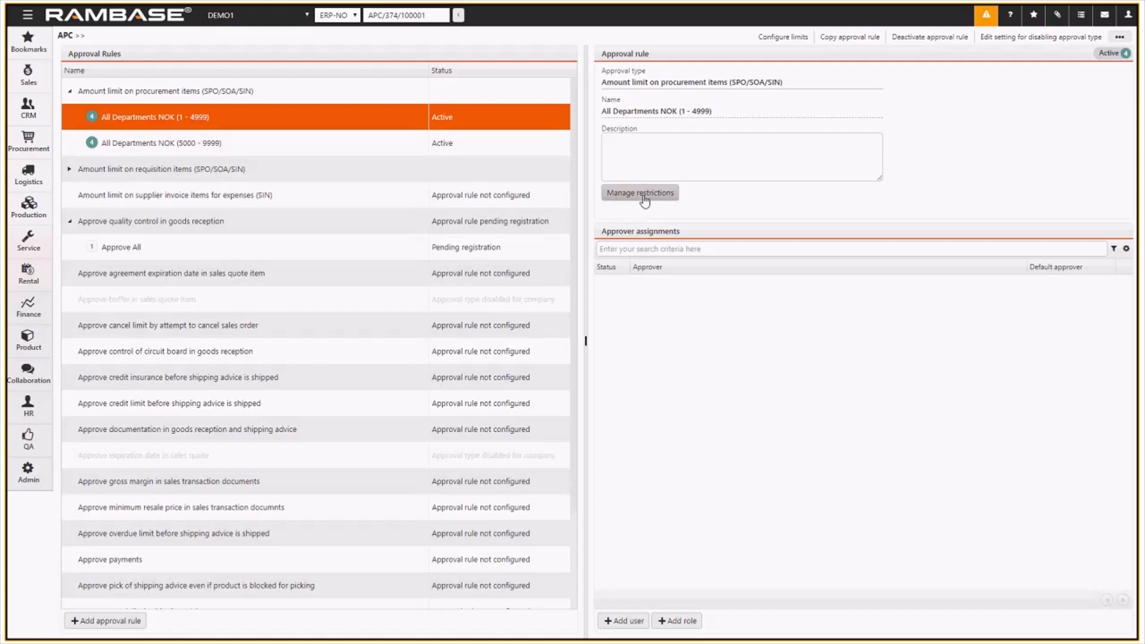
pyautogui.click(156, 247)
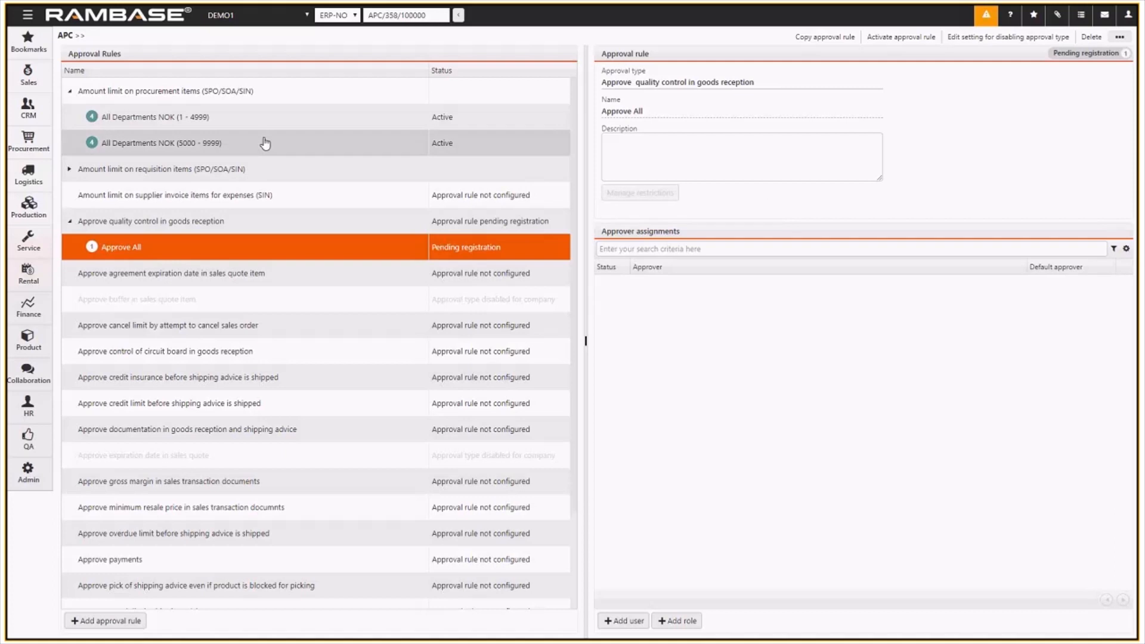
pyautogui.click(221, 144)
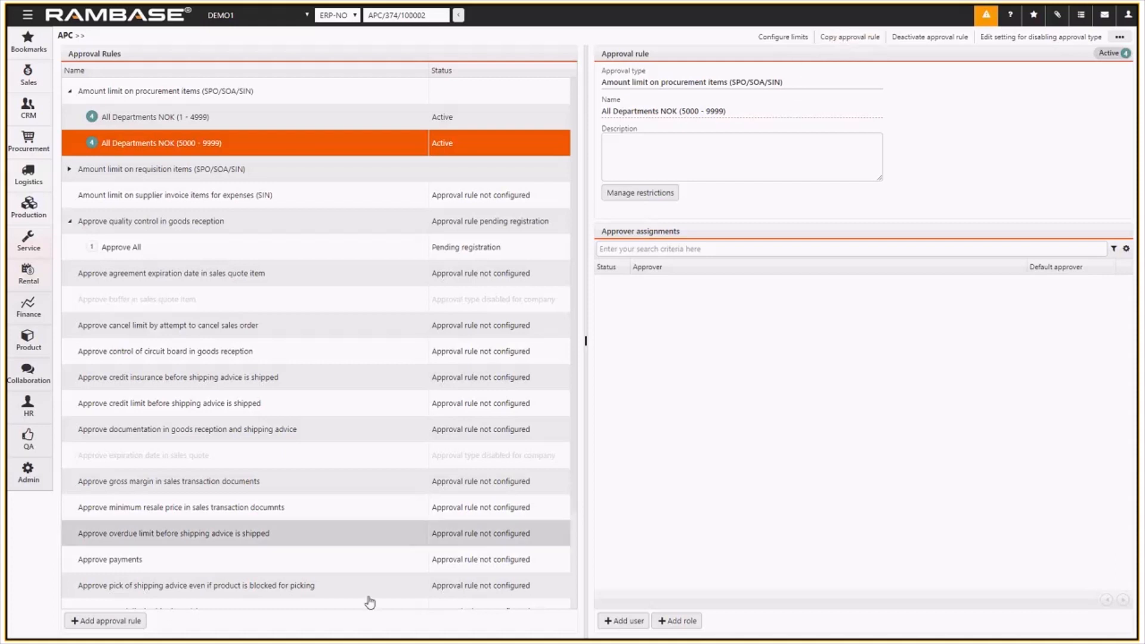
# Add an approval rule named "All Departments NOK (10000 - 99999)" to the amount limit on procurement items.
pyautogui.click(128, 624)
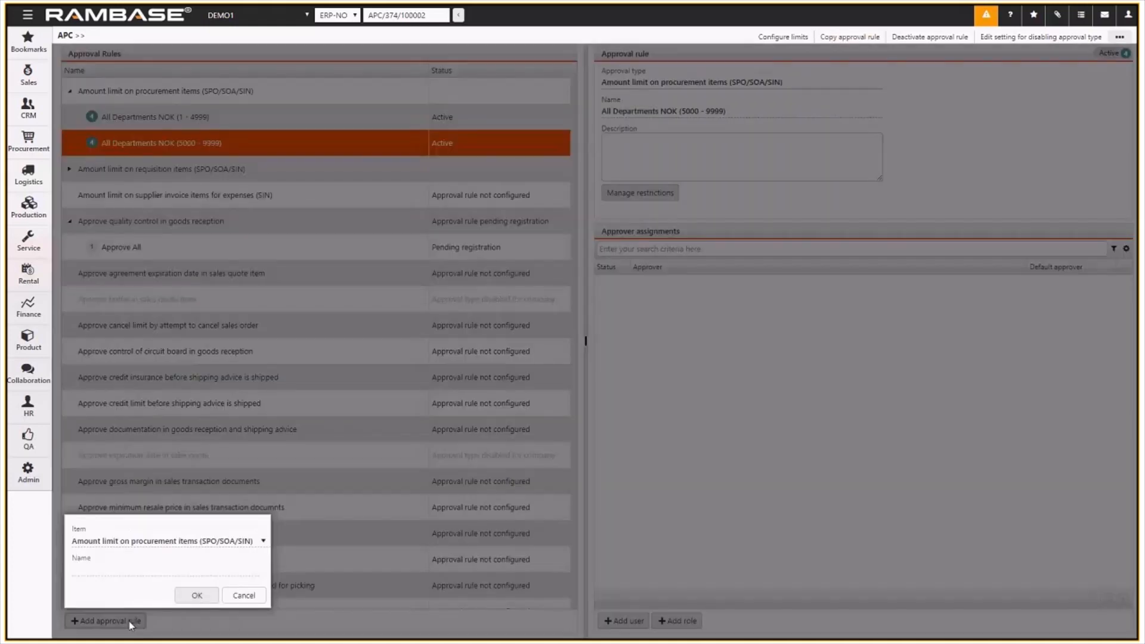
pyautogui.click(141, 569)
pyautogui.write('All Departments NOK (10000 - 99999)')
pyautogui.click(216, 597)
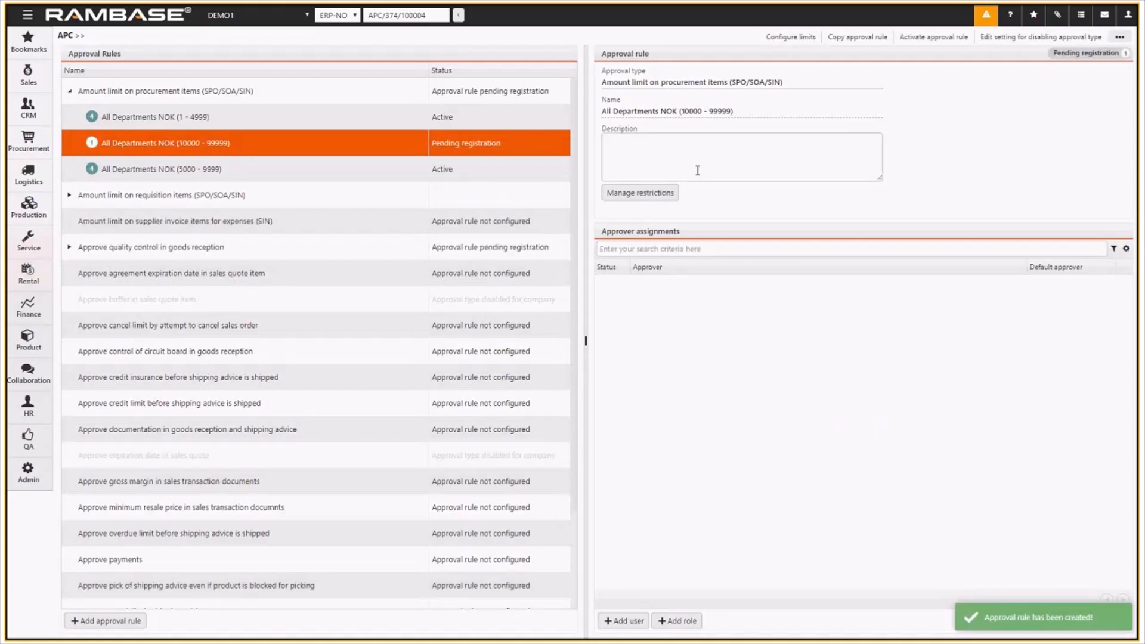
# Add a net amount restriction of type From (greater than or equal to) with 10000 to the new procurement rule.
pyautogui.click(650, 195)
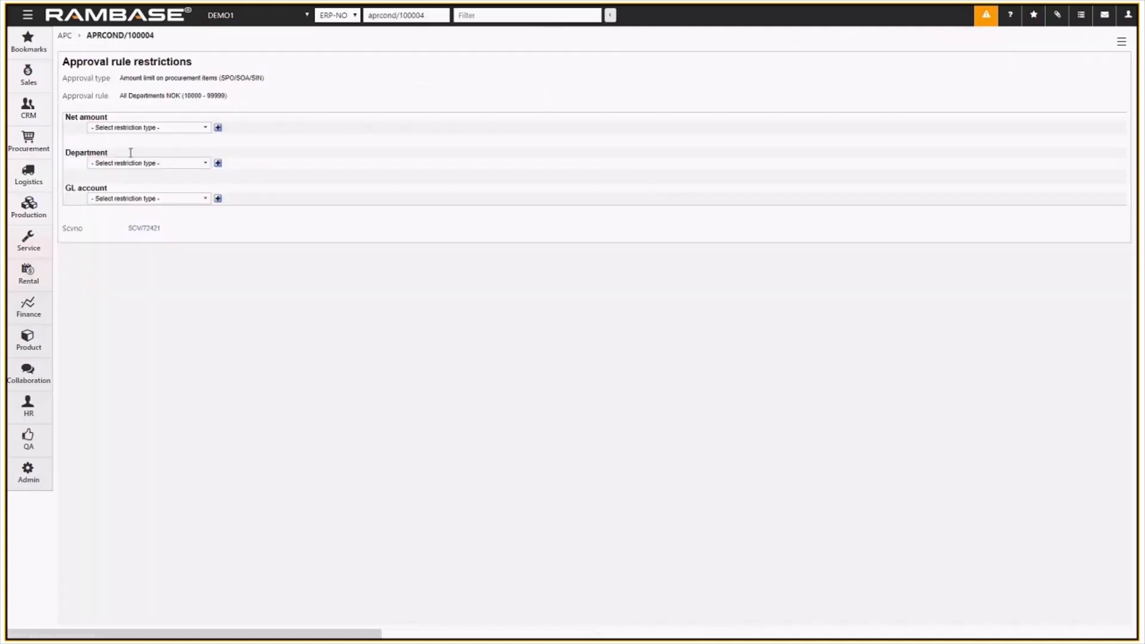
pyautogui.click(197, 130)
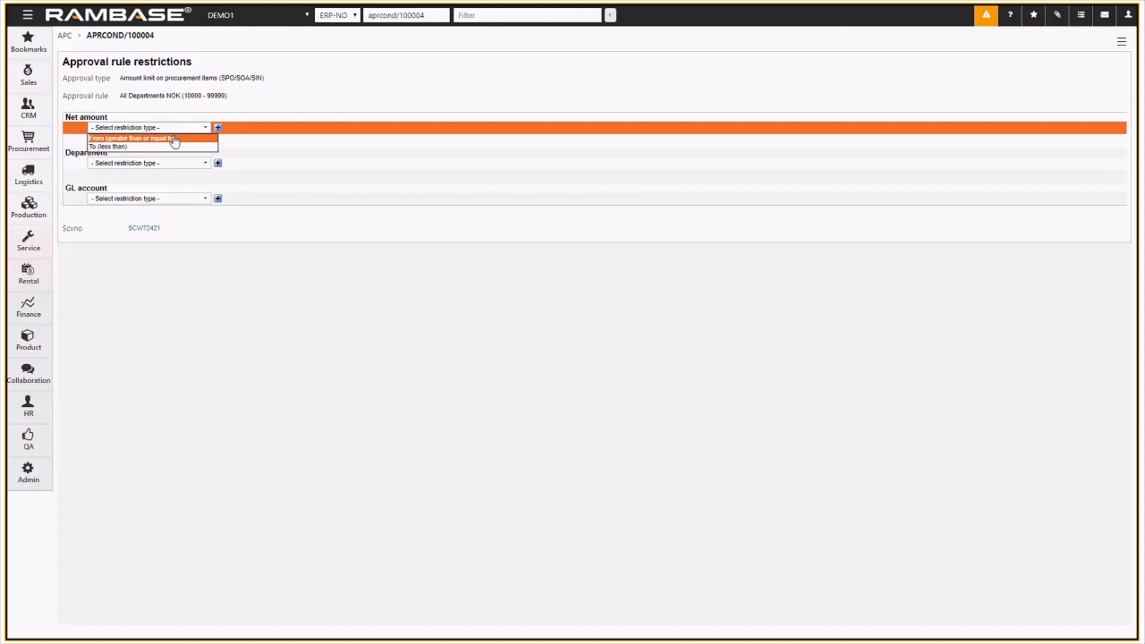
pyautogui.click(174, 140)
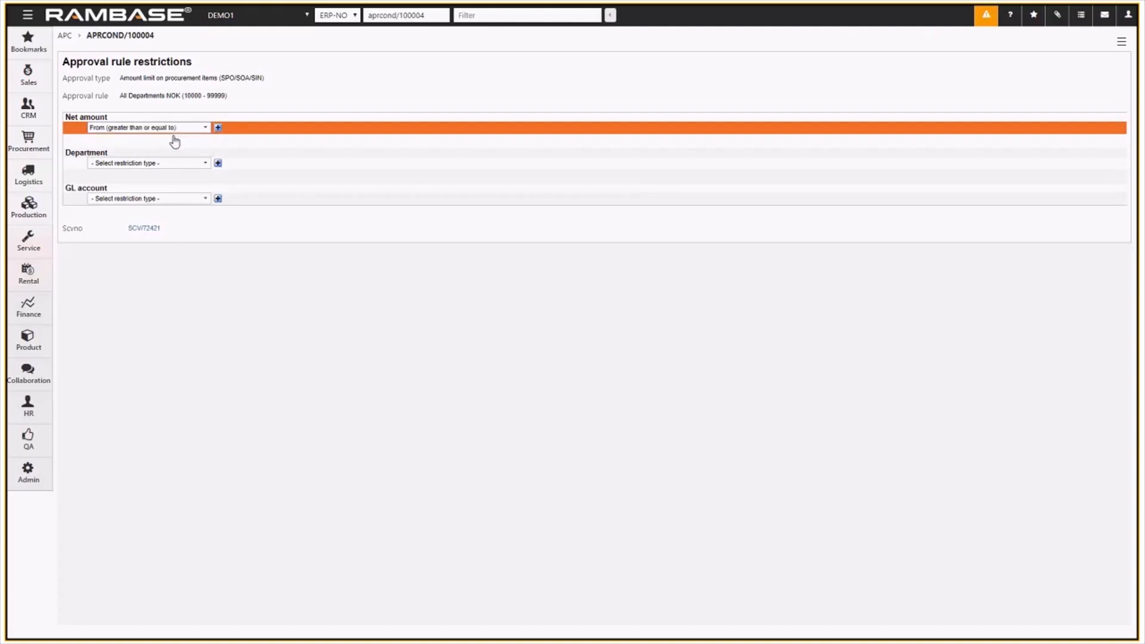
pyautogui.click(218, 128)
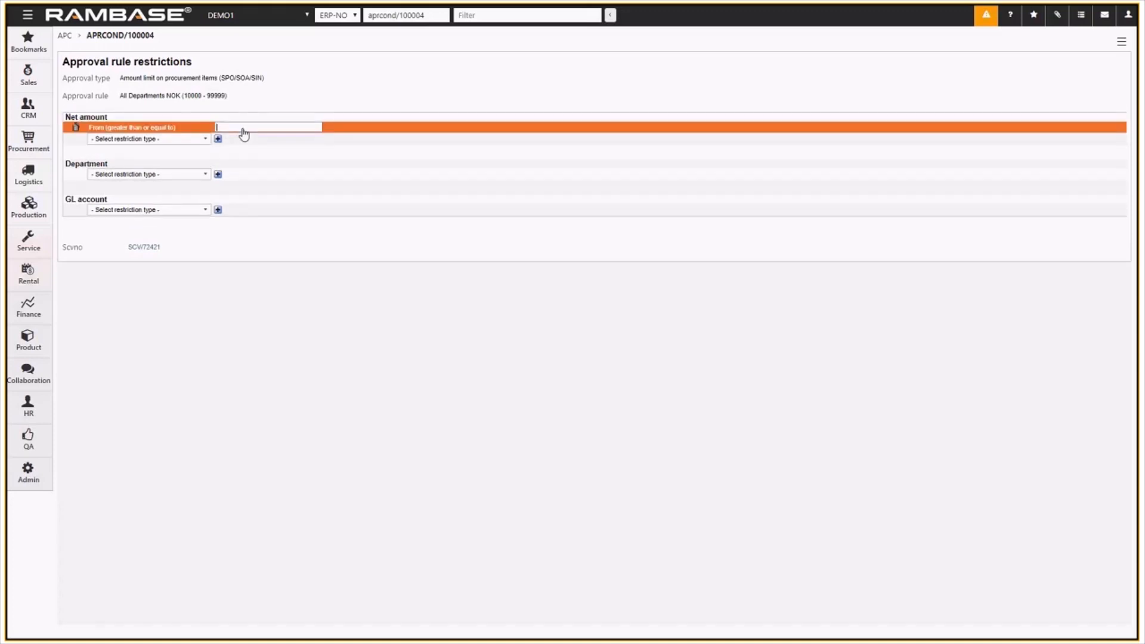
pyautogui.write('10000')
# Add a net amount restriction of type To (less than) with 100000, and return to the approval rules.
pyautogui.click(205, 139)
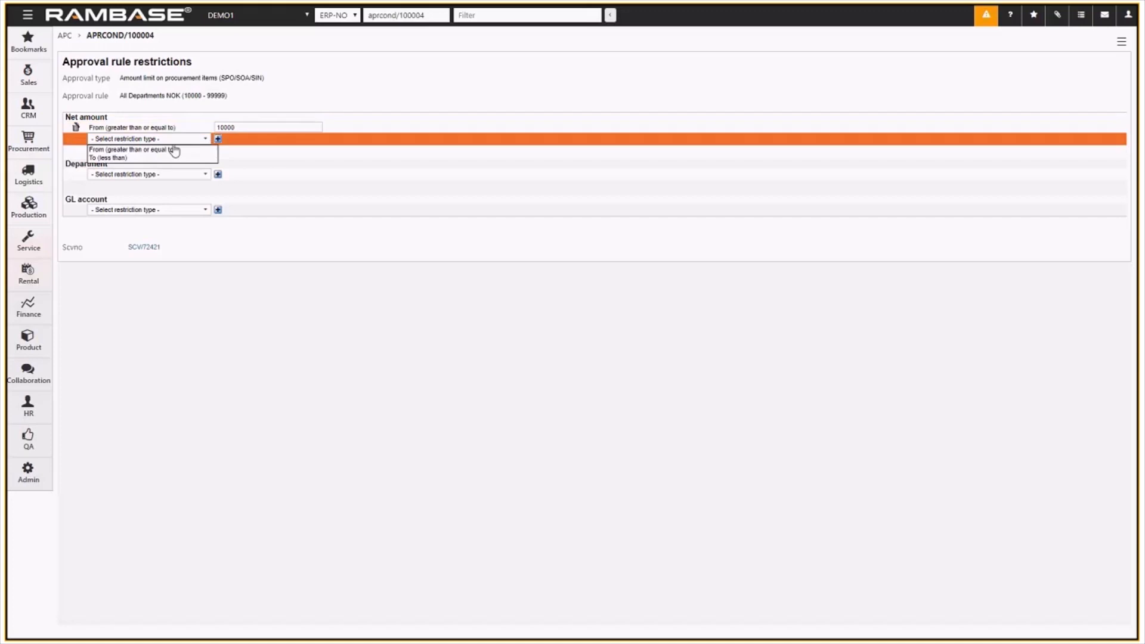
pyautogui.click(157, 159)
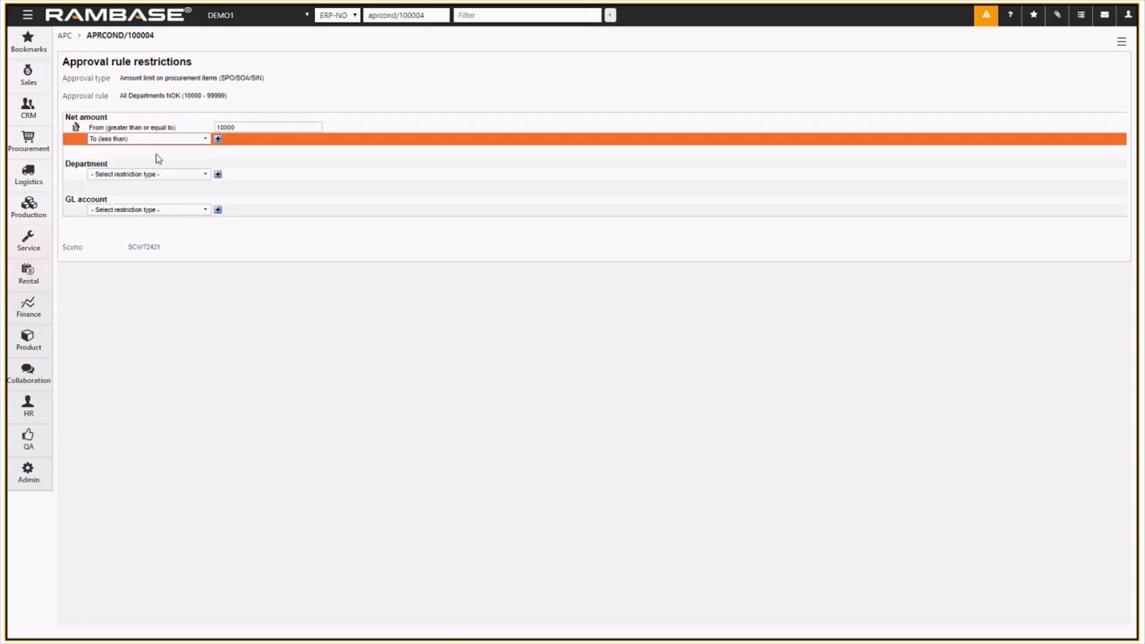
pyautogui.click(217, 139)
pyautogui.click(230, 140)
pyautogui.write('100000')
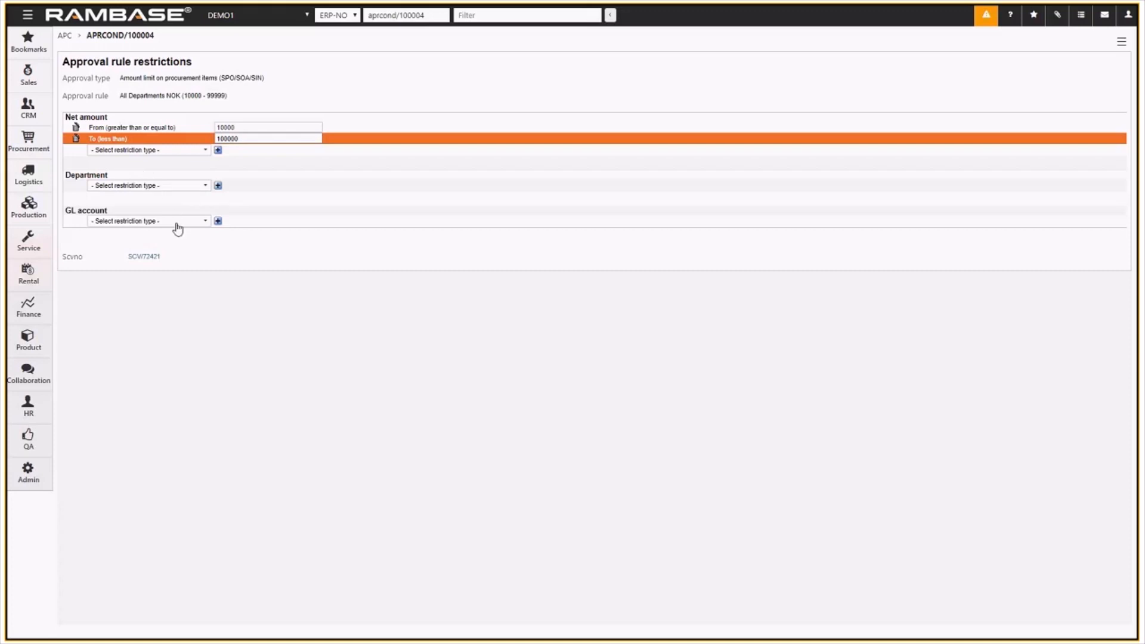
pyautogui.click(65, 35)
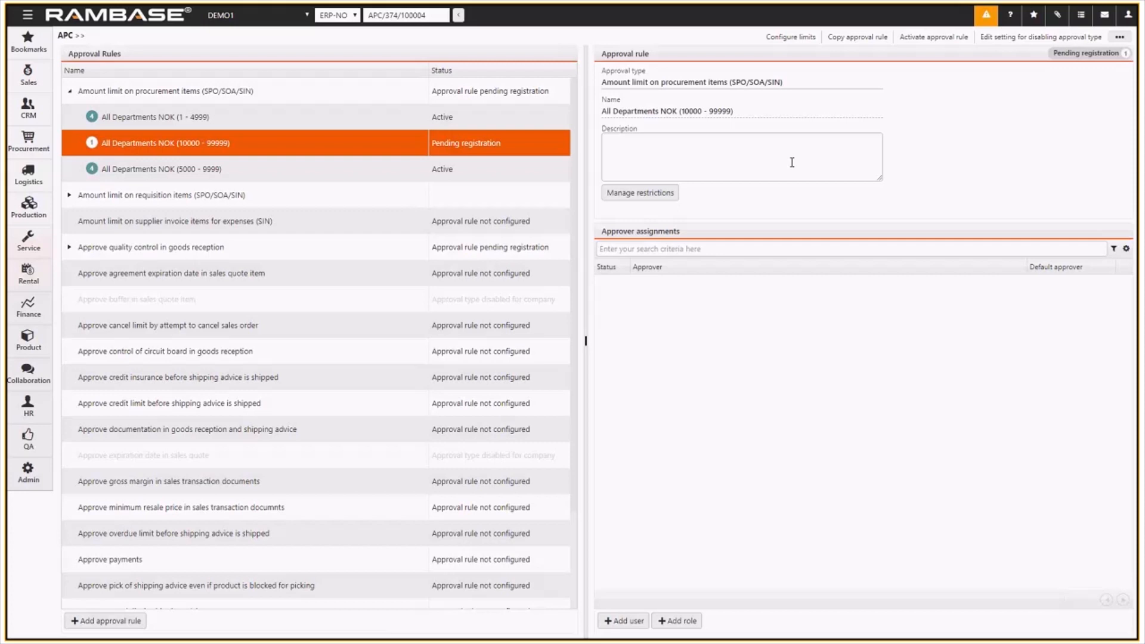
# Check the approval limit for procurement items, and activate the "All Departments NOK (10000 - 99999)" rule.
pyautogui.click(798, 41)
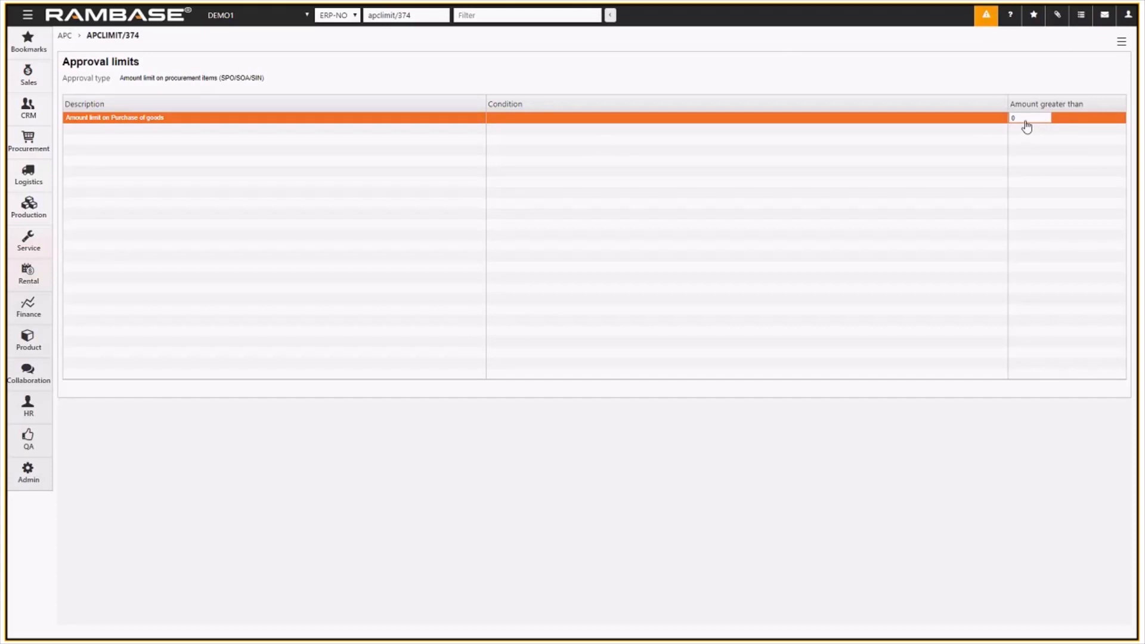
pyautogui.click(69, 39)
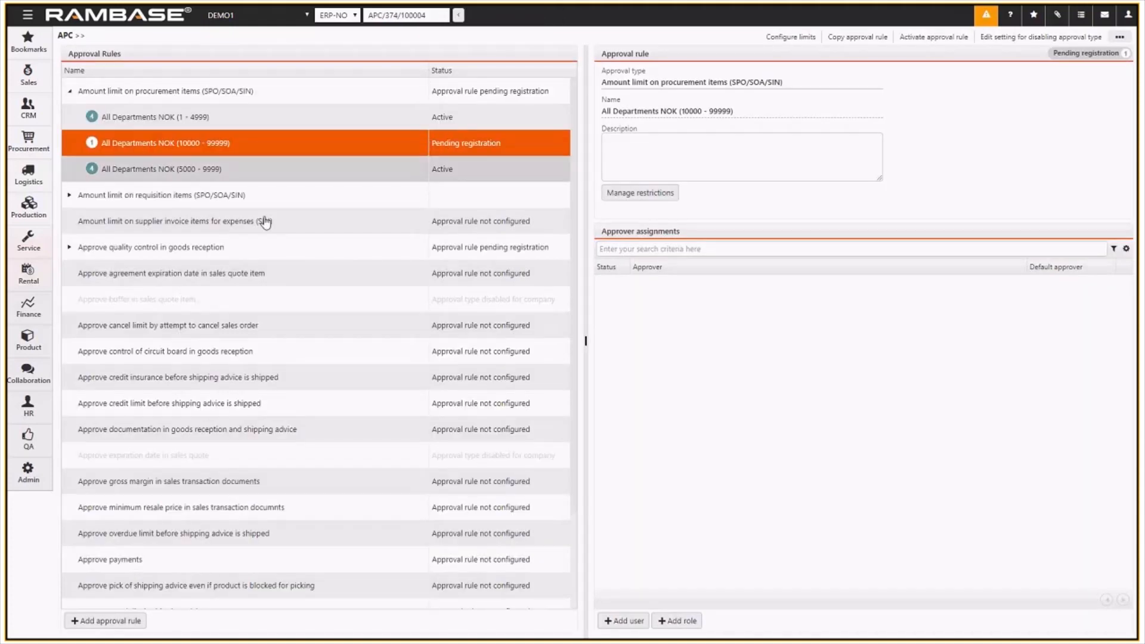
pyautogui.click(945, 42)
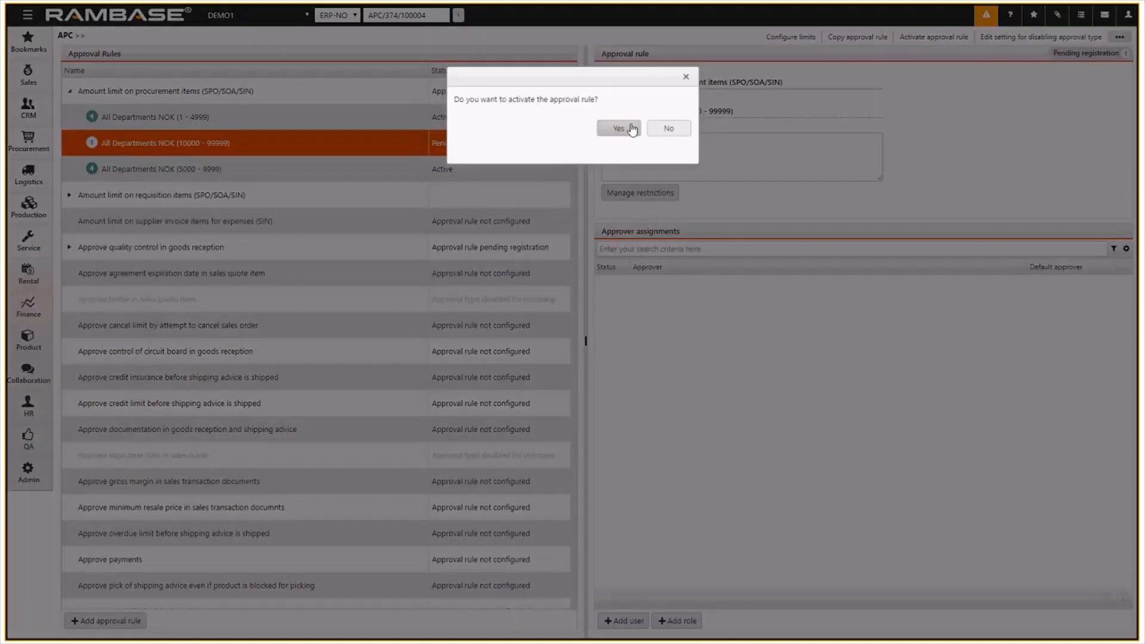
pyautogui.click(633, 130)
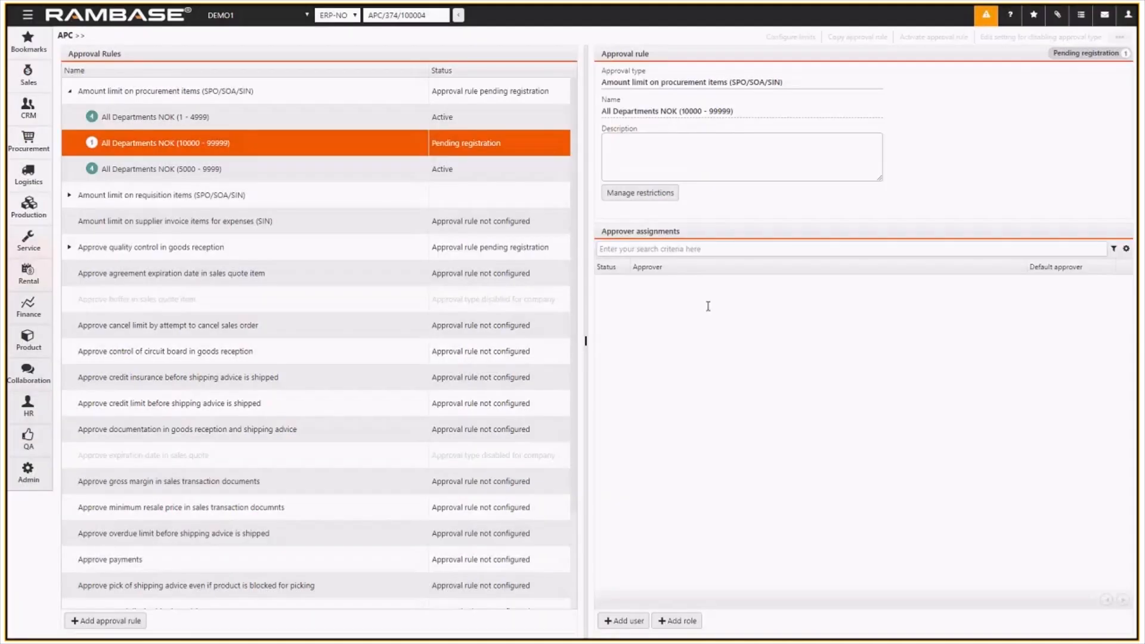
# Assign a user as default approver of the "All Departments NOK (10000 - 99999)" rule, looking the person up by employee ID.
pyautogui.click(624, 621)
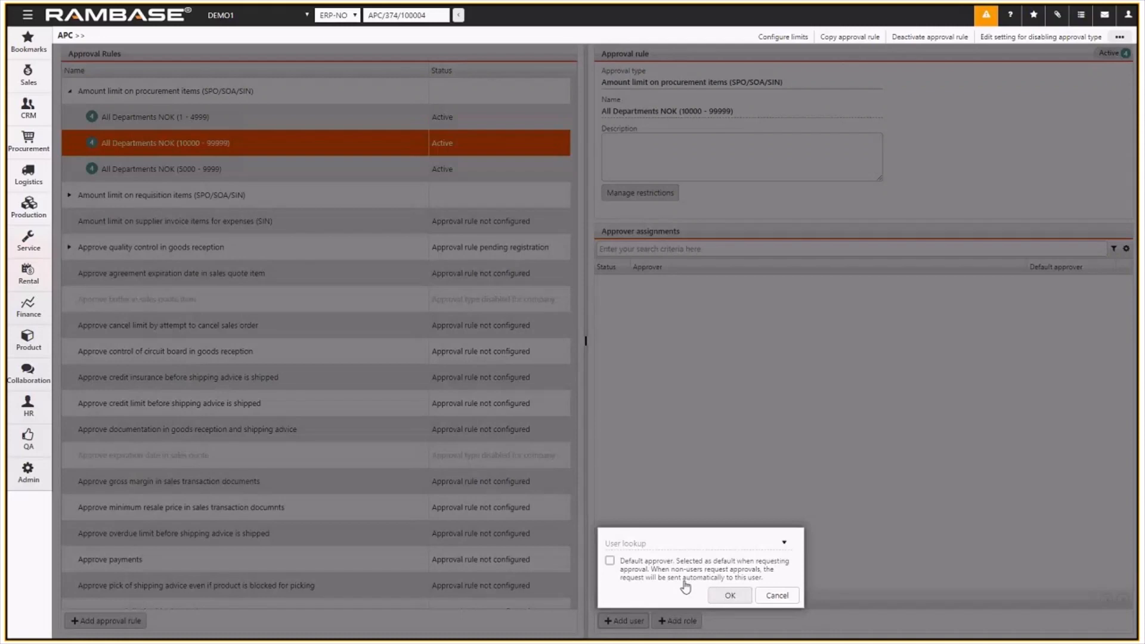
pyautogui.click(611, 561)
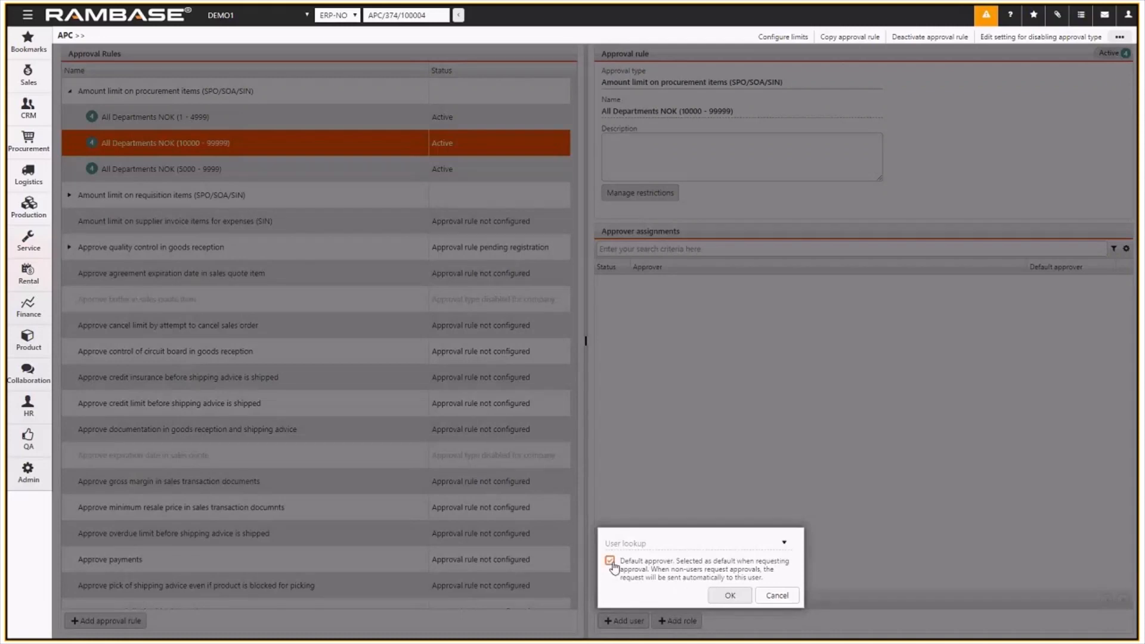
pyautogui.click(646, 545)
pyautogui.write('8267')
pyautogui.press('Return')
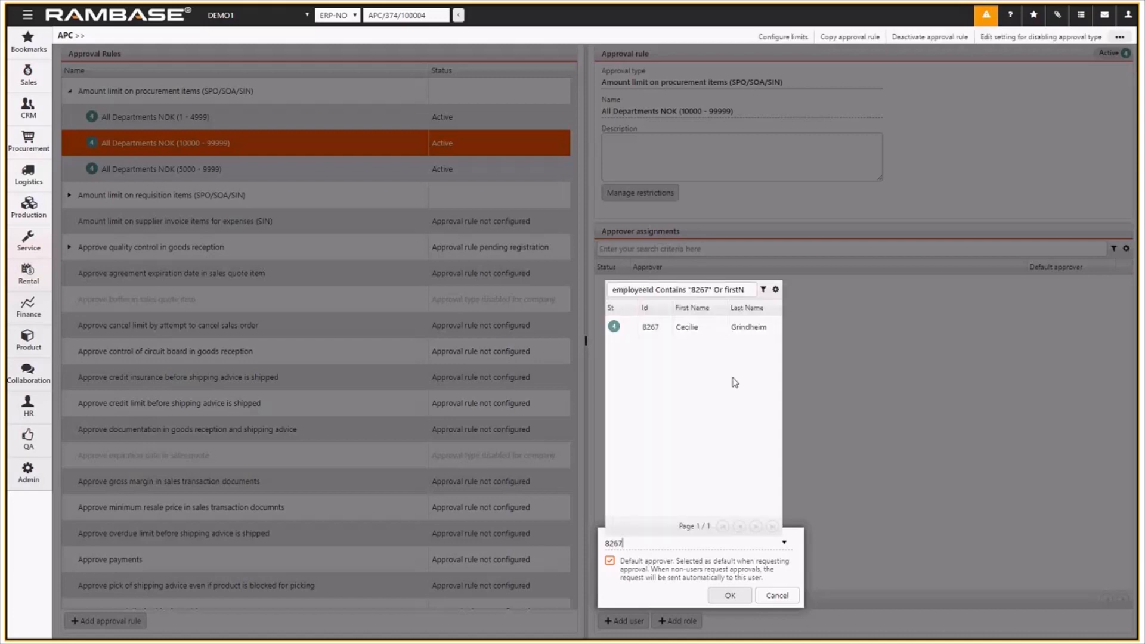
pyautogui.doubleClick(719, 328)
pyautogui.click(730, 595)
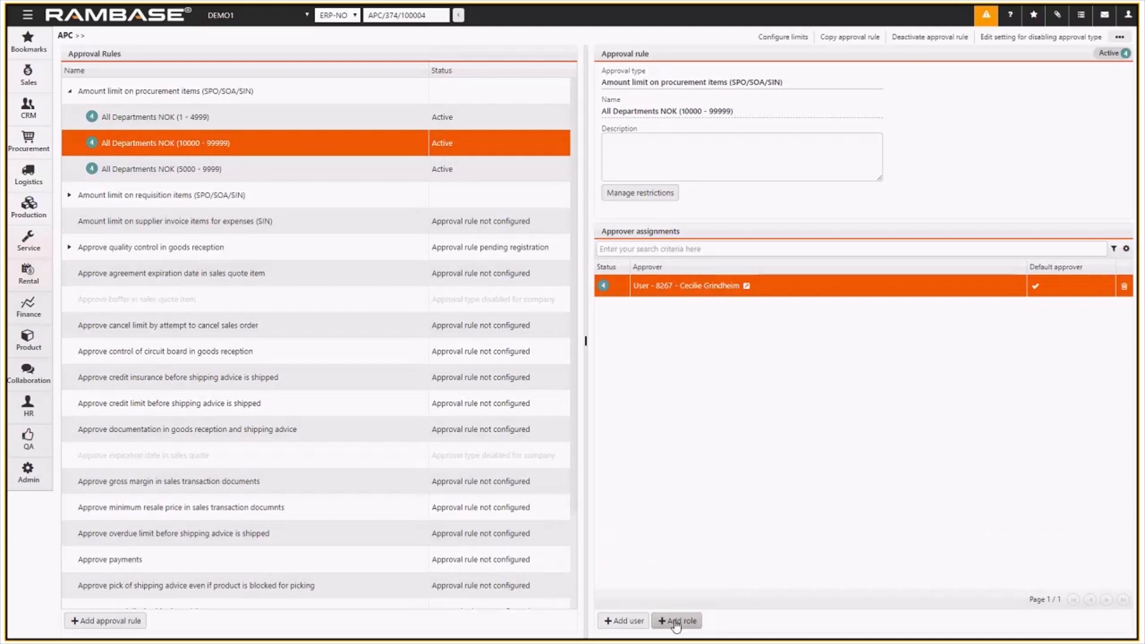
# Add the Purchaser role as a further approver of the "All Departments NOK (10000 - 99999)" rule.
pyautogui.click(676, 622)
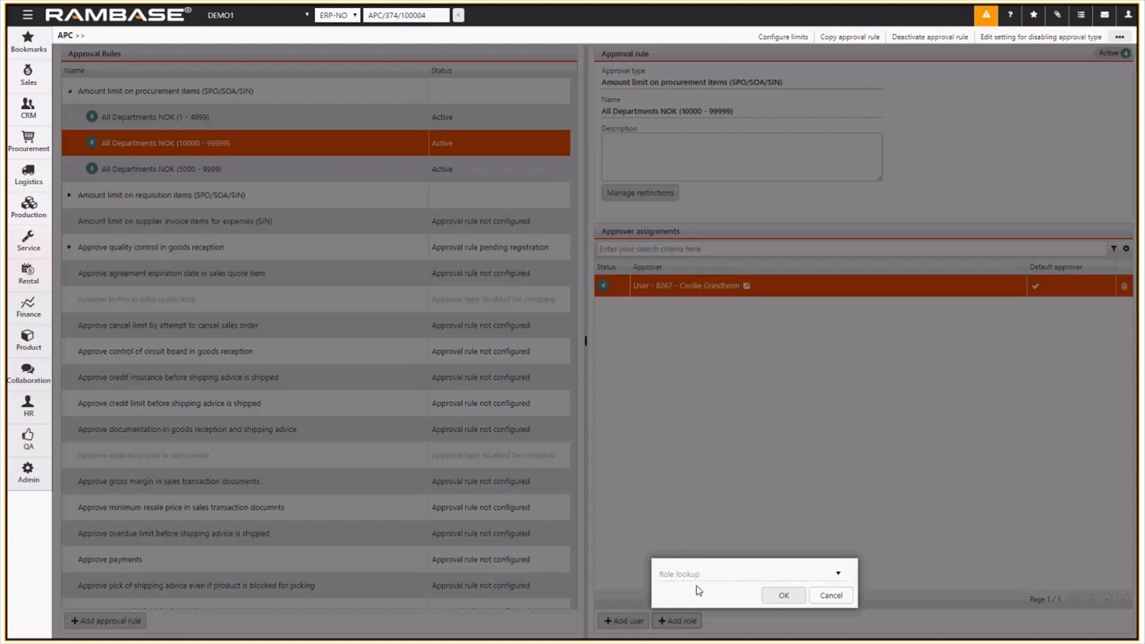
pyautogui.write('purchaser')
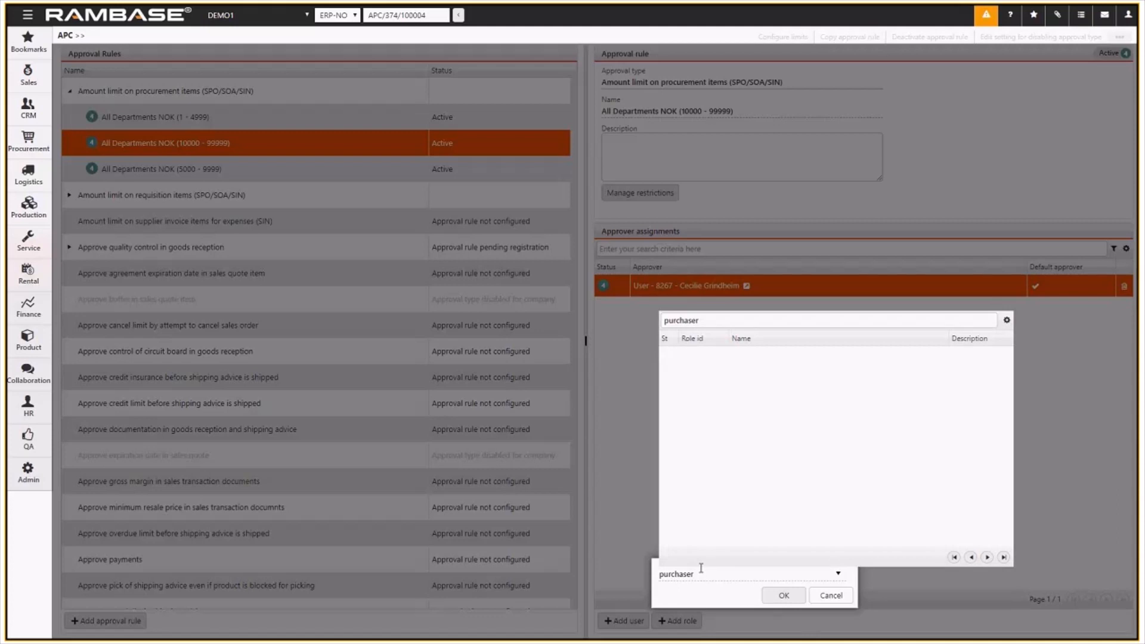
pyautogui.click(764, 364)
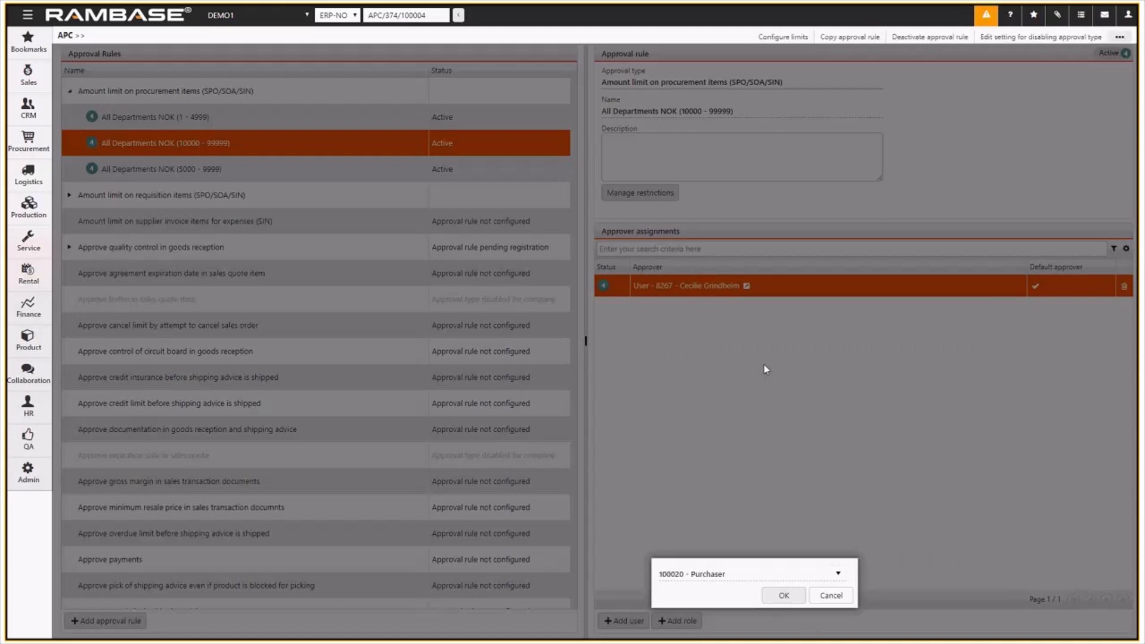
pyautogui.click(795, 596)
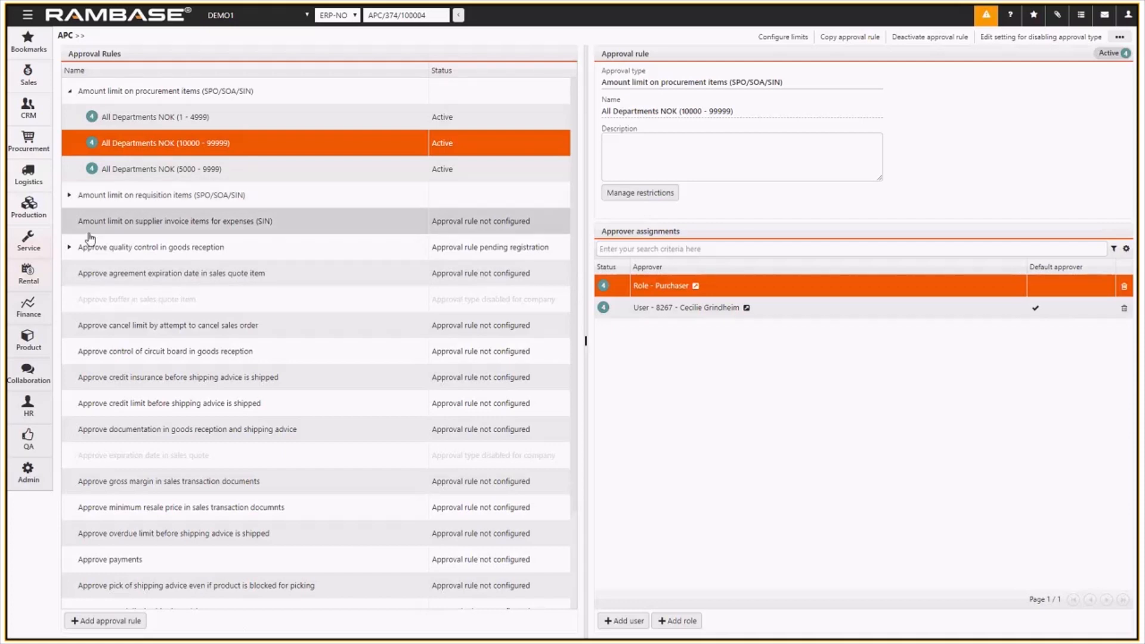
# Check the approval limit configured for the amount limit on requisition items, and return to the approval rules.
pyautogui.click(136, 197)
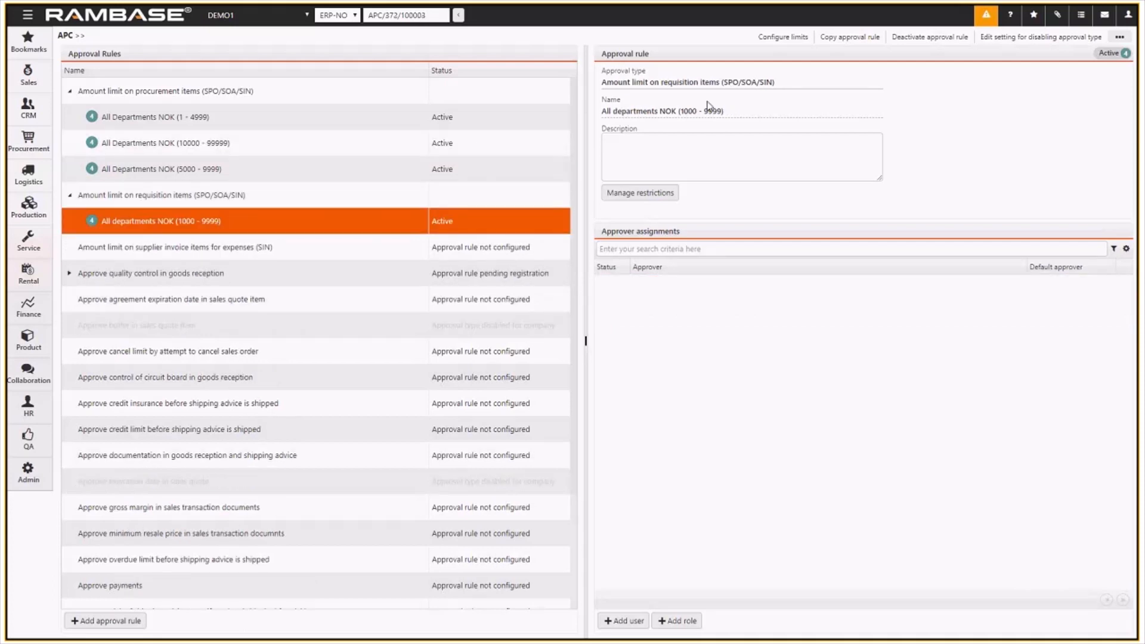
pyautogui.click(785, 38)
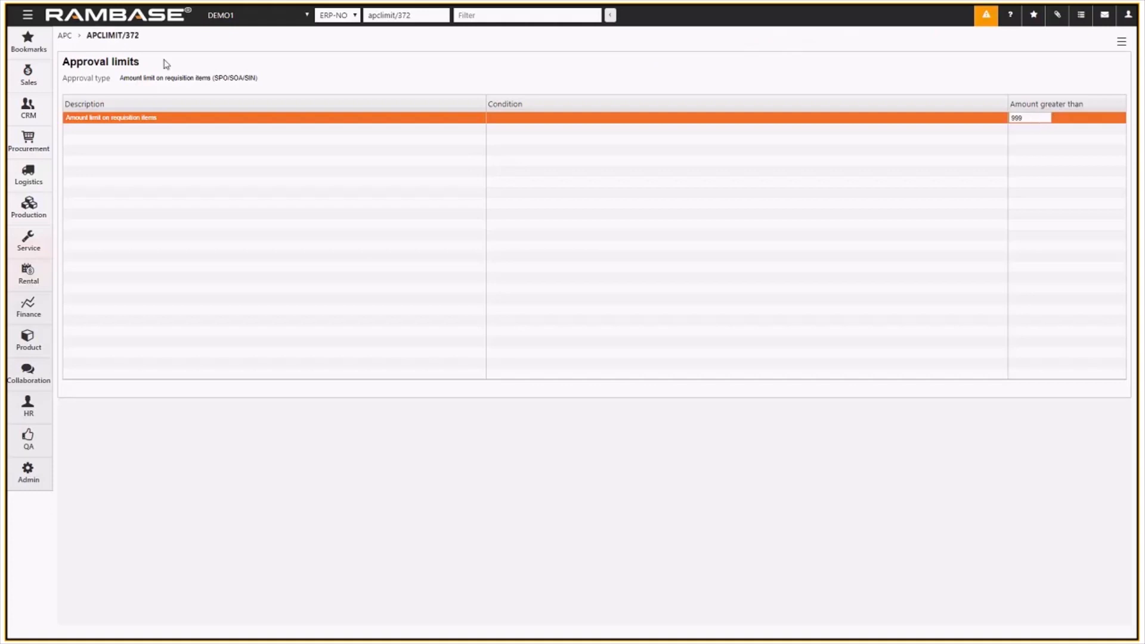
pyautogui.click(66, 35)
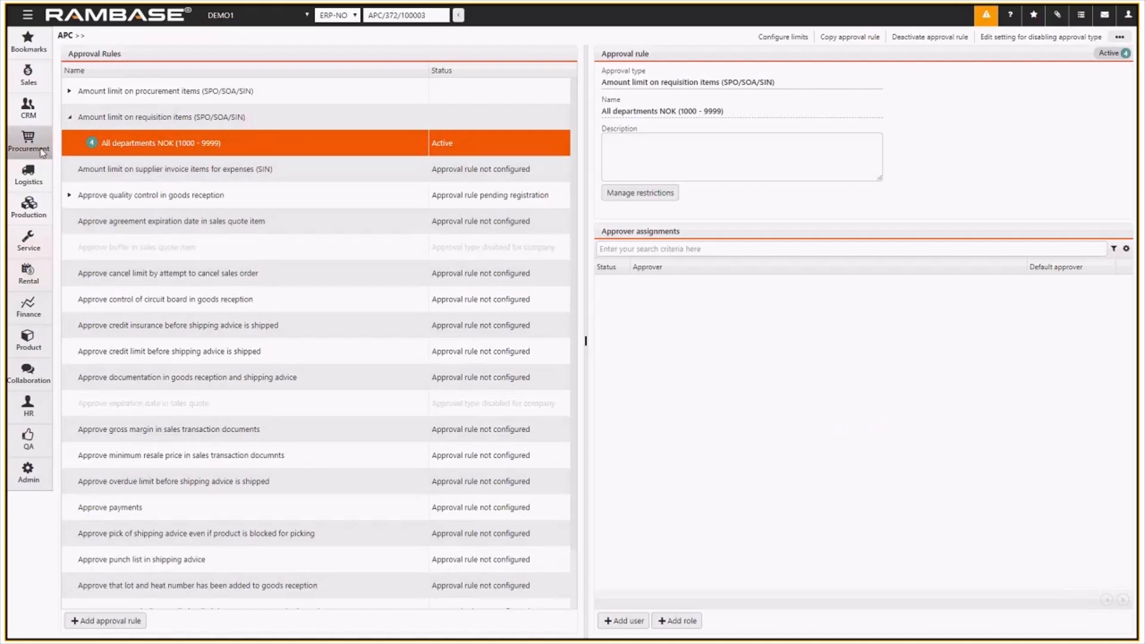
# Open the Disc spring item of the pending Hatteland Auto AS purchase order.
pyautogui.moveTo(42, 152)
pyautogui.moveTo(164, 181)
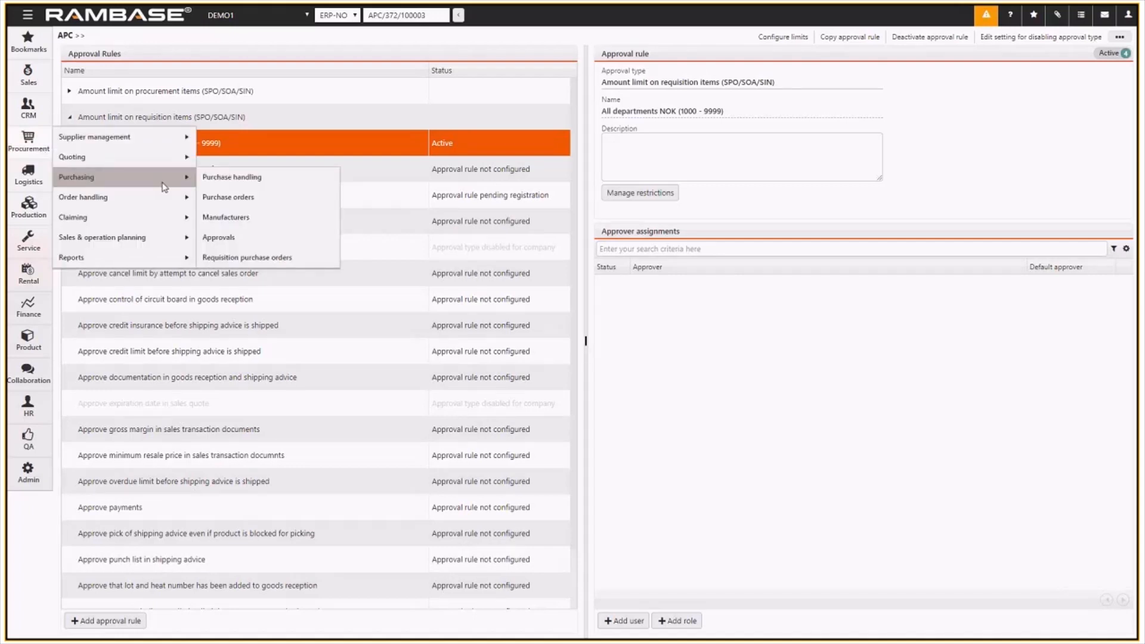
pyautogui.click(249, 197)
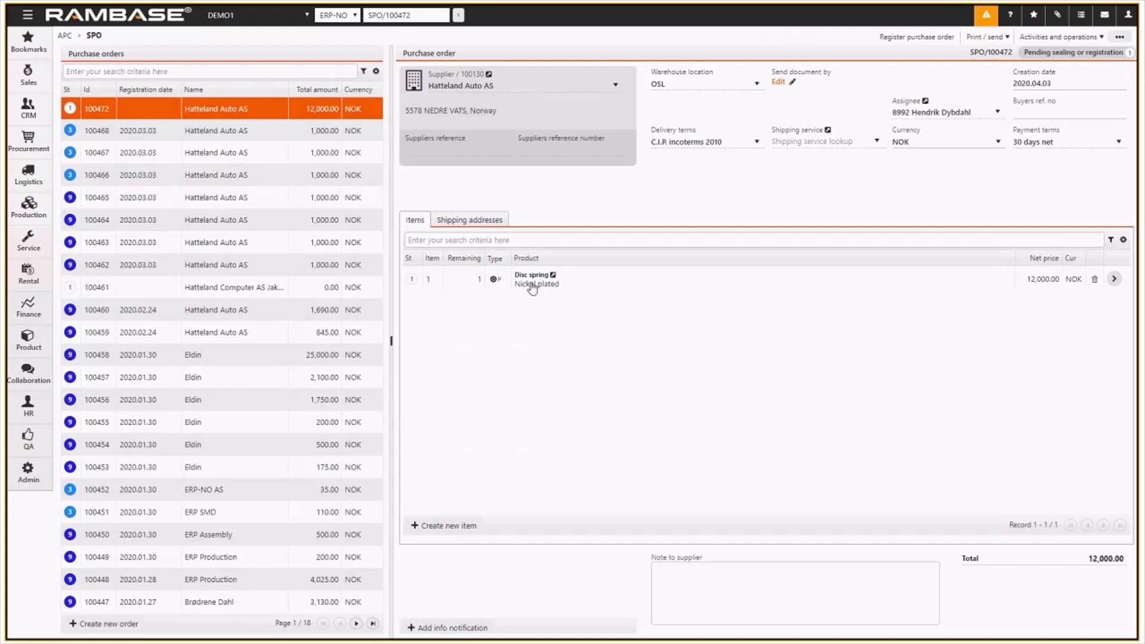
pyautogui.click(1114, 280)
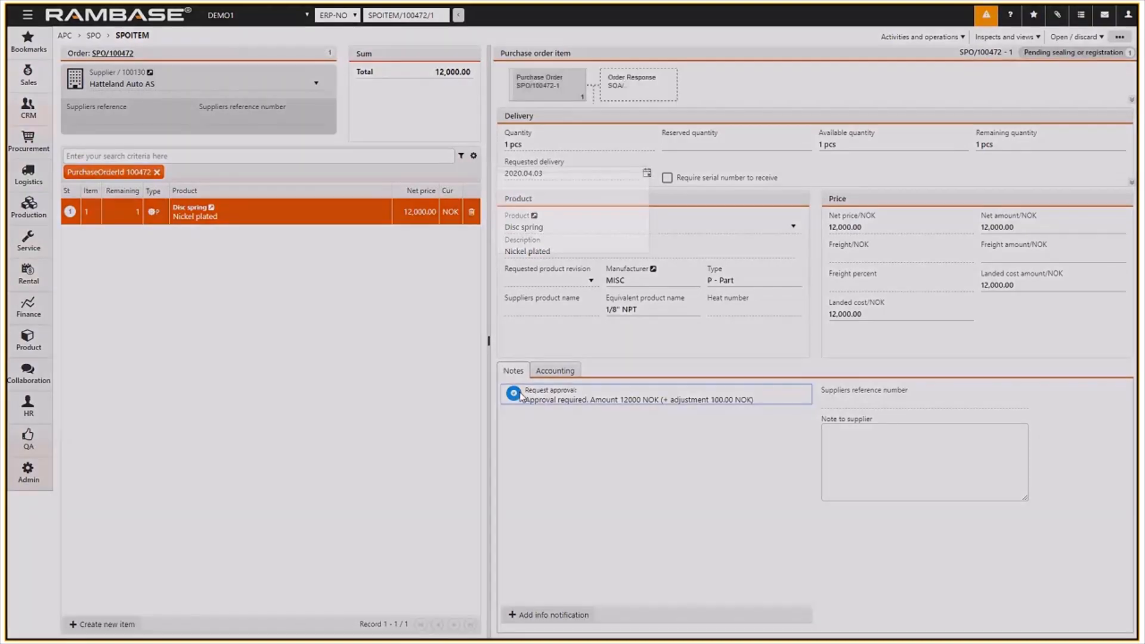
# Open the approval request for the Disc spring item and list the possible approvers from the Purchaser role.
pyautogui.click(521, 396)
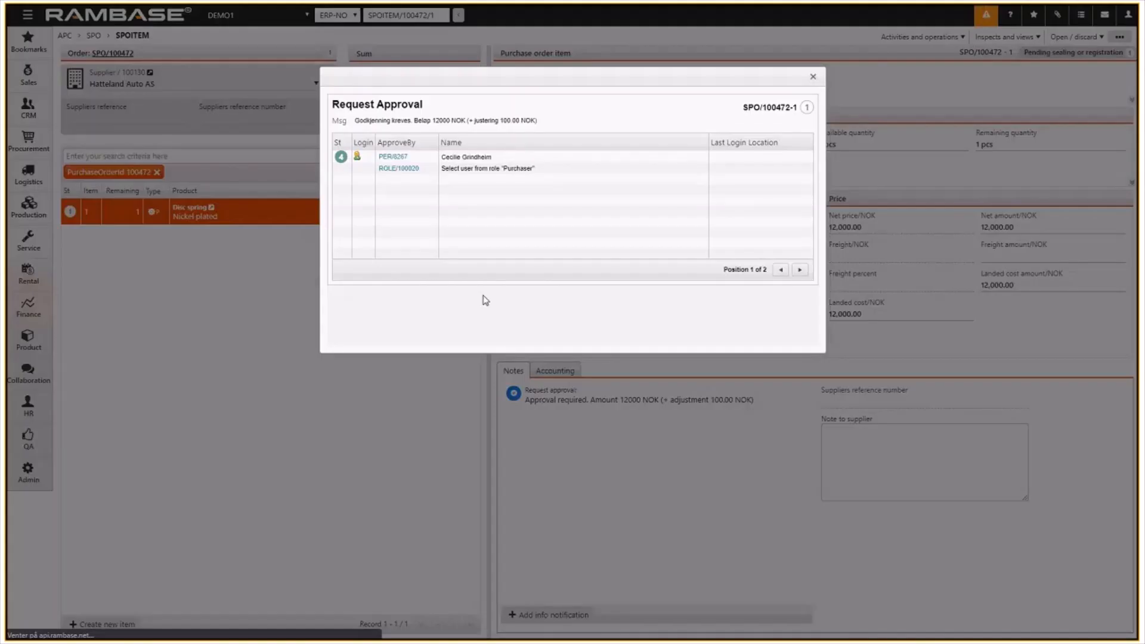
pyautogui.click(576, 171)
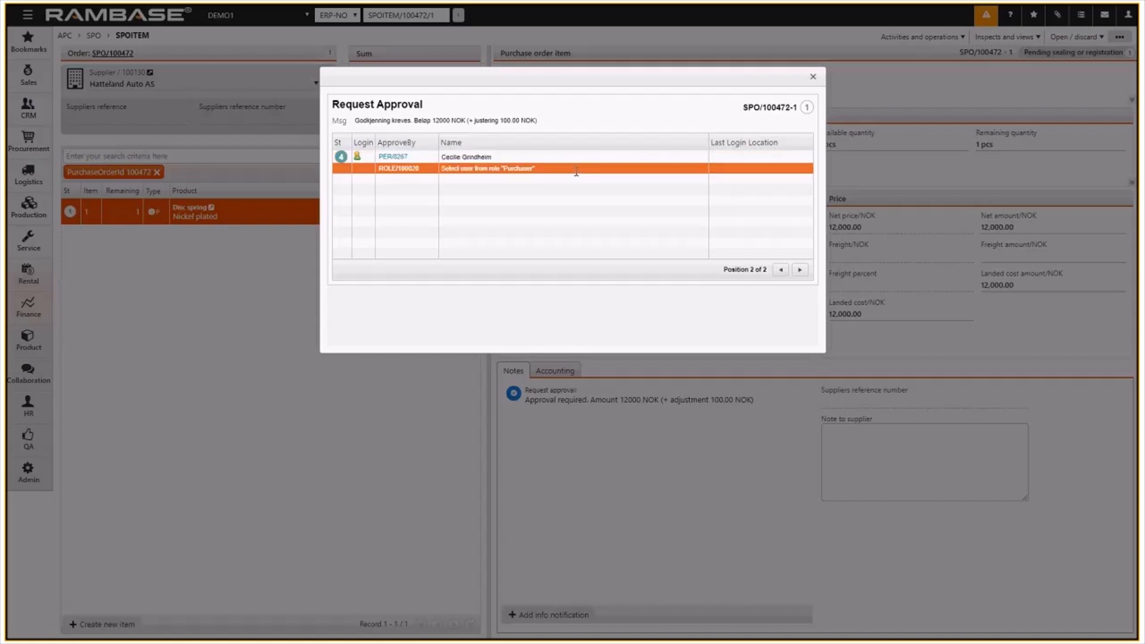
pyautogui.click(577, 171)
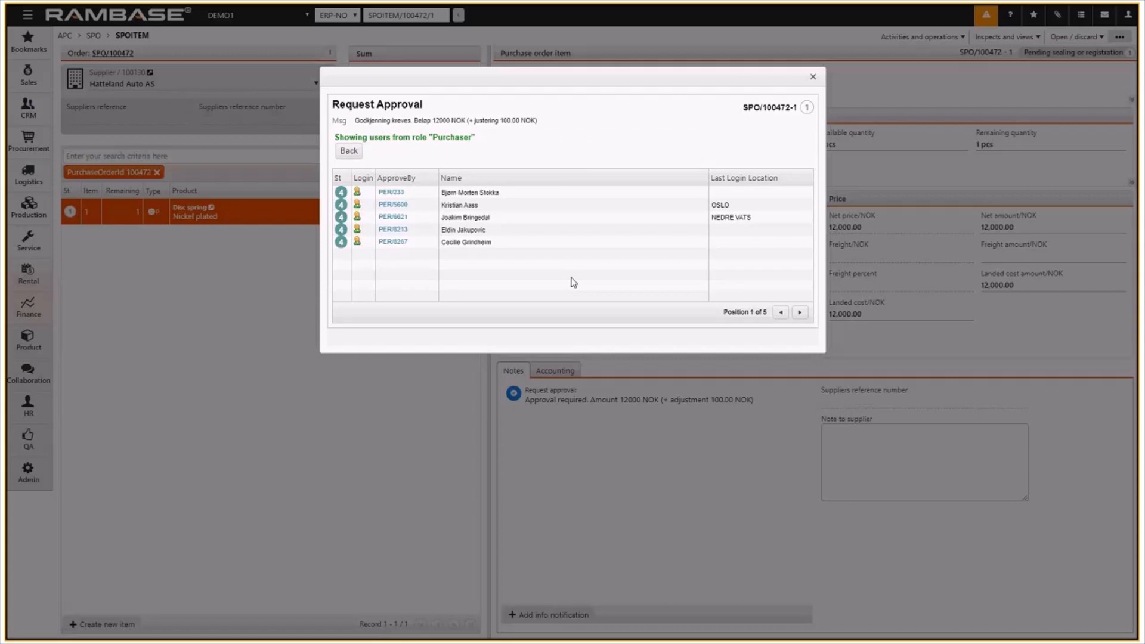